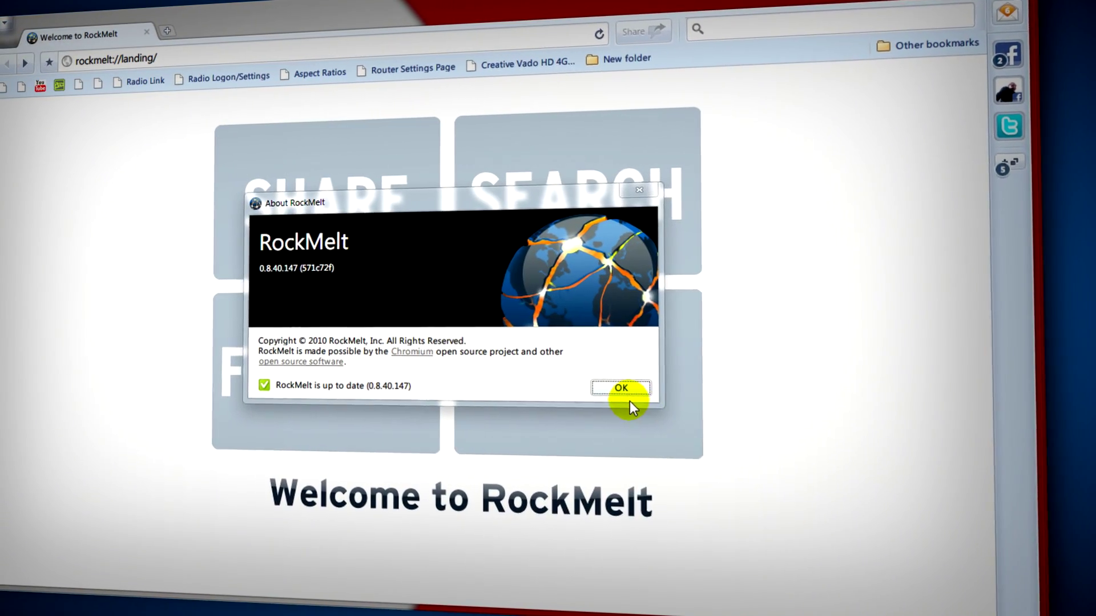
- Dismiss the About RockMelt box to reveal Flock's version page showing 3.5.2.4599
click(613, 391)
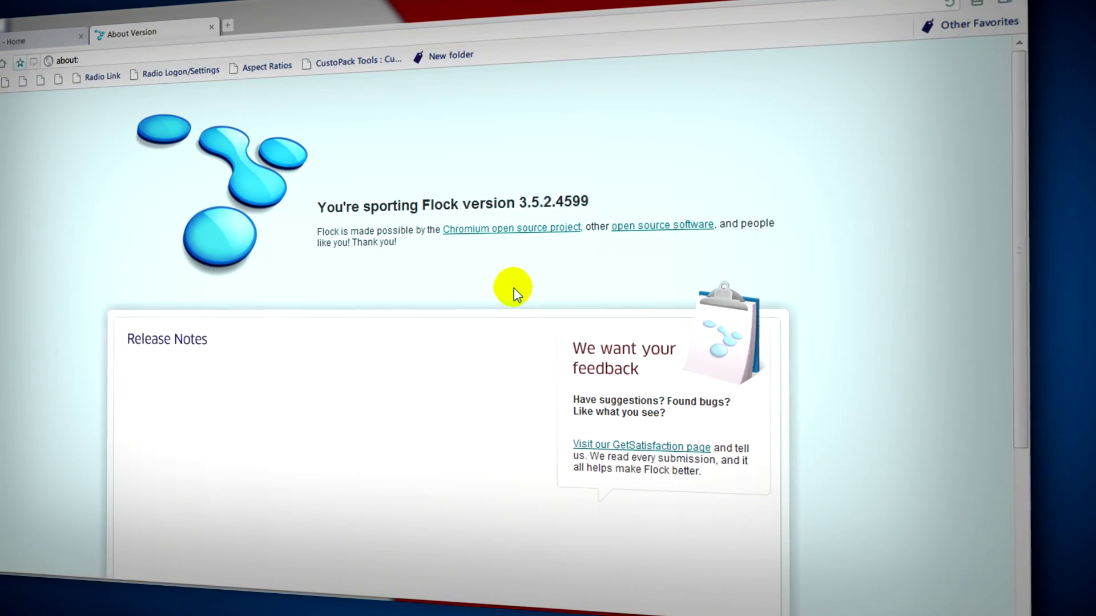